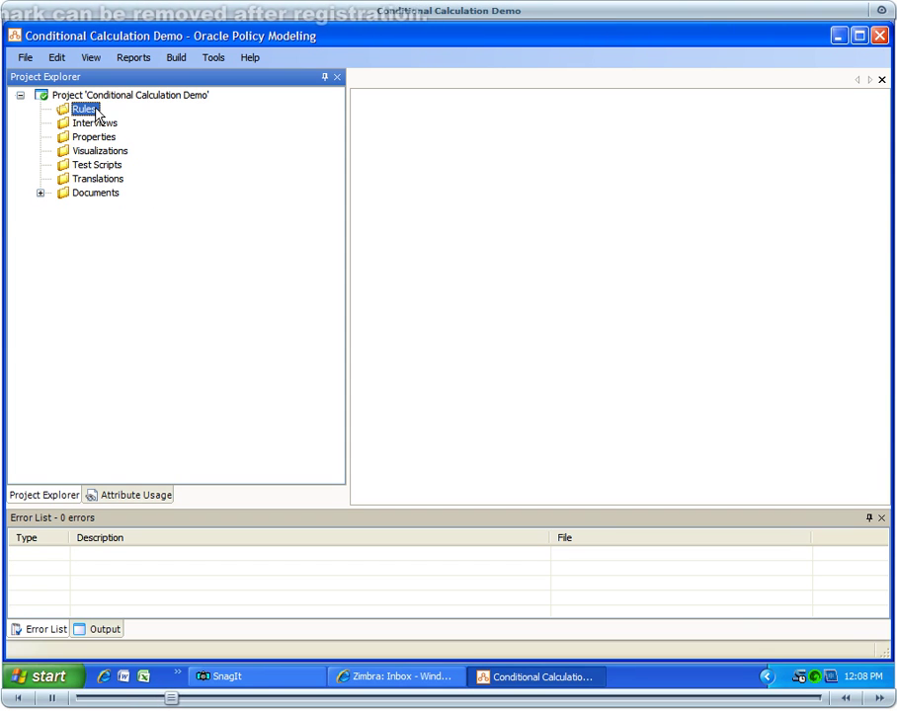
Add a new Word document named 'Rule Table' to the Rules folder
right_click(97, 110)
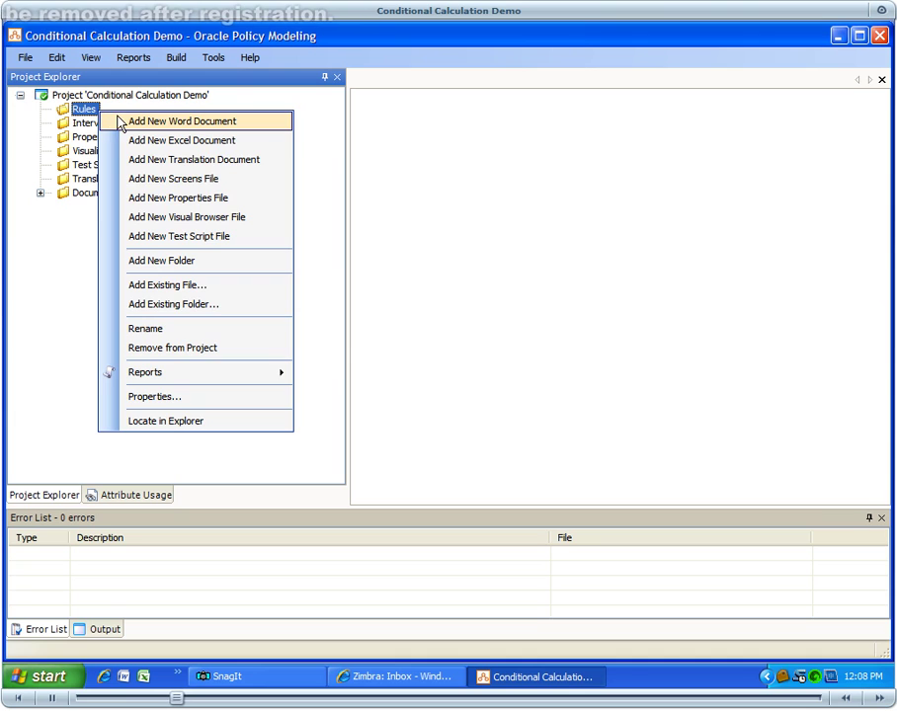
click(119, 124)
text(Rule T)
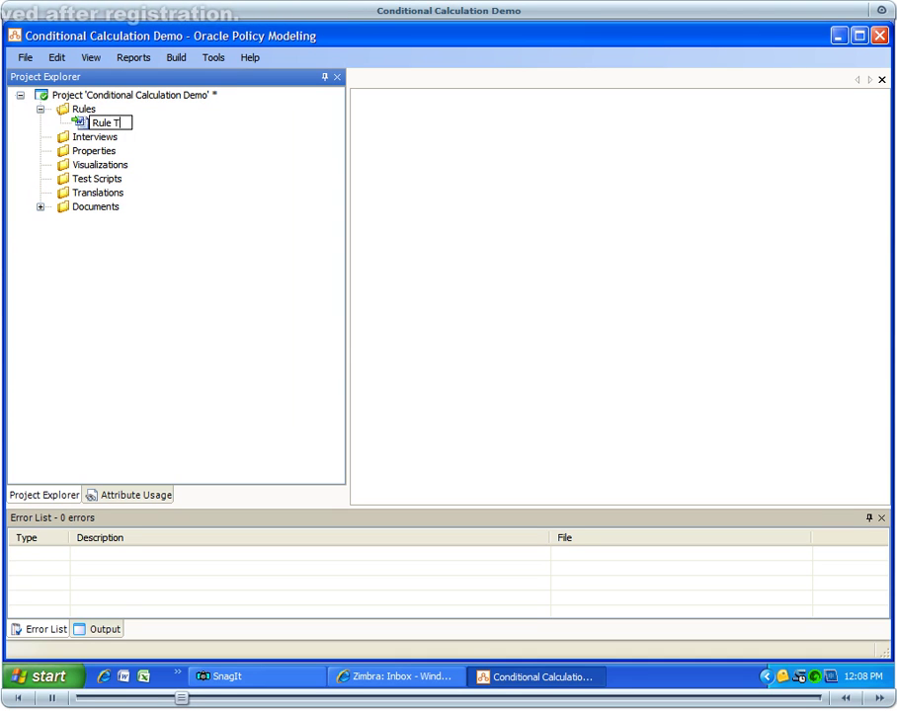
text(able)
key(Return)
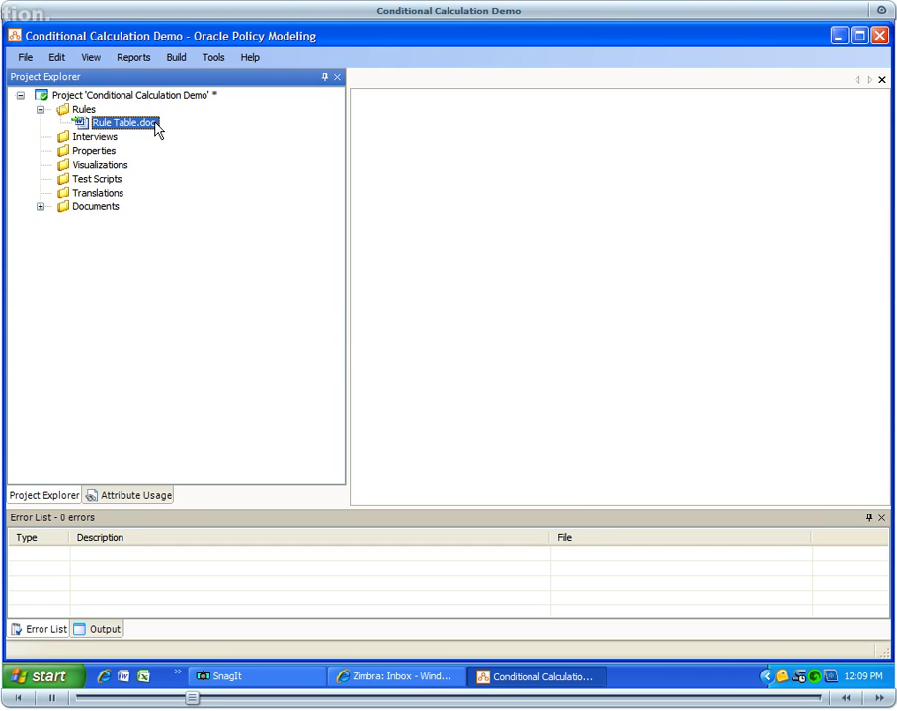
Open Rule Table.doc in Microsoft Word and show the policy modeling authoring tools
right_click(157, 127)
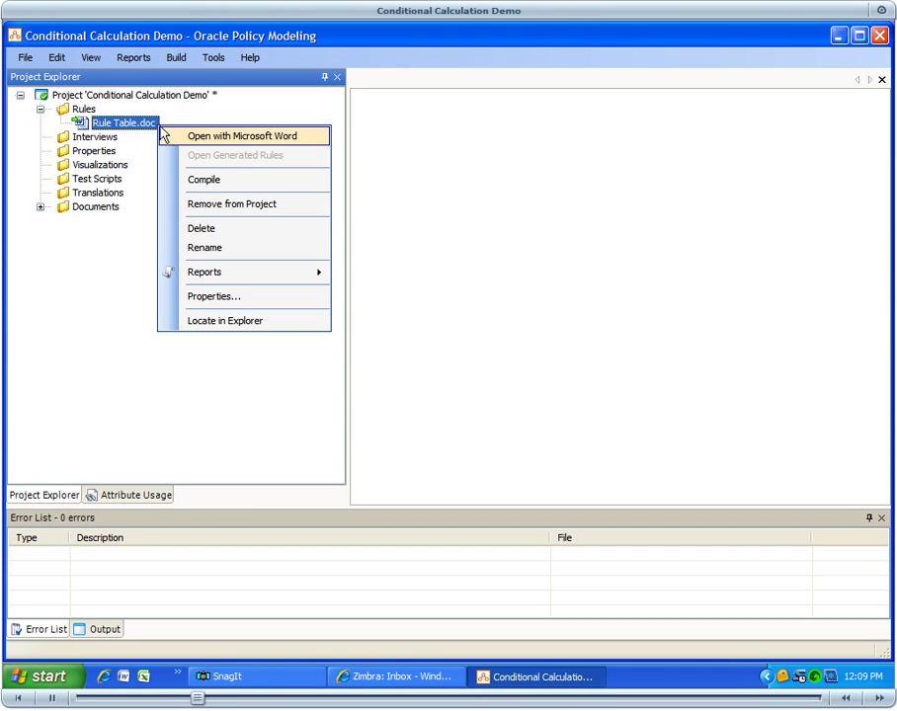
click(163, 135)
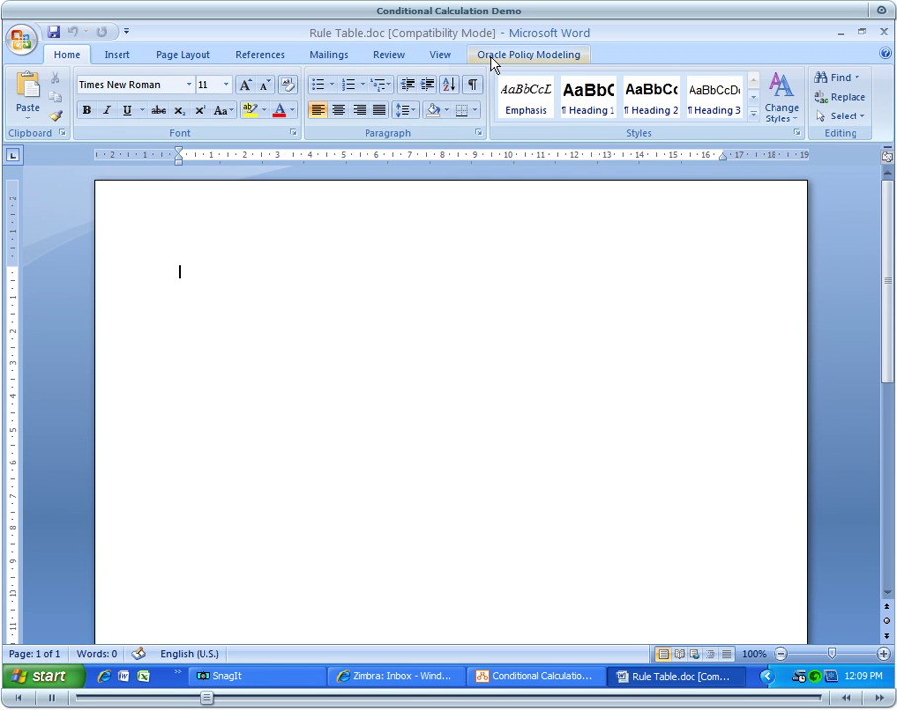
click(492, 59)
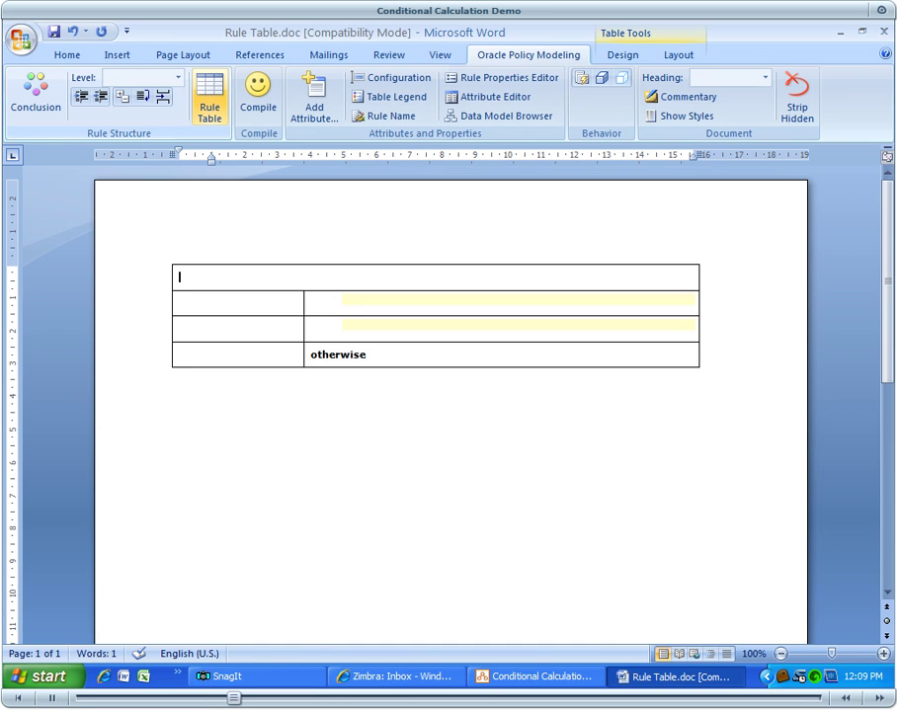
Head the rule table 'the person's fare' and enter 0.00 as the first fare
text(the person's fare)
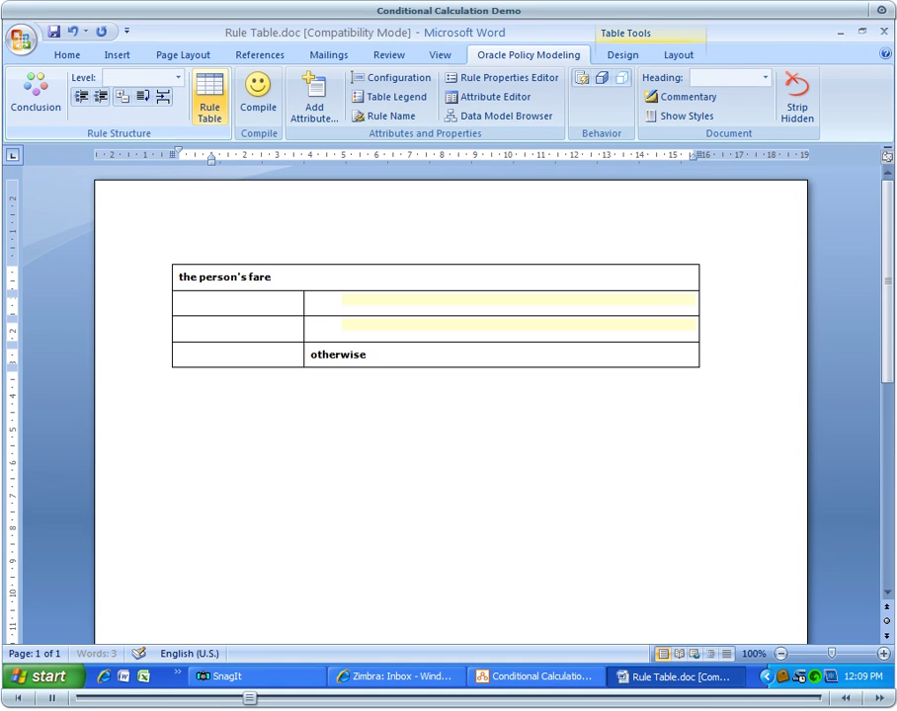
key(Tab)
text(0.00)
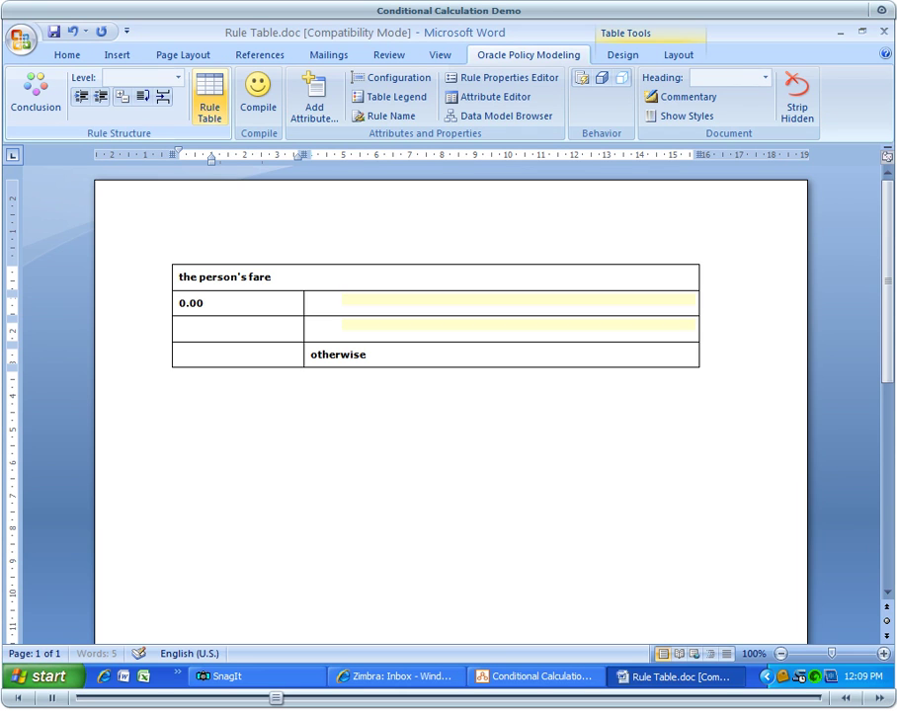
Give 0.00 the condition 'under 5 years of age' and 1.00 'a senior citizen'
click(344, 299)
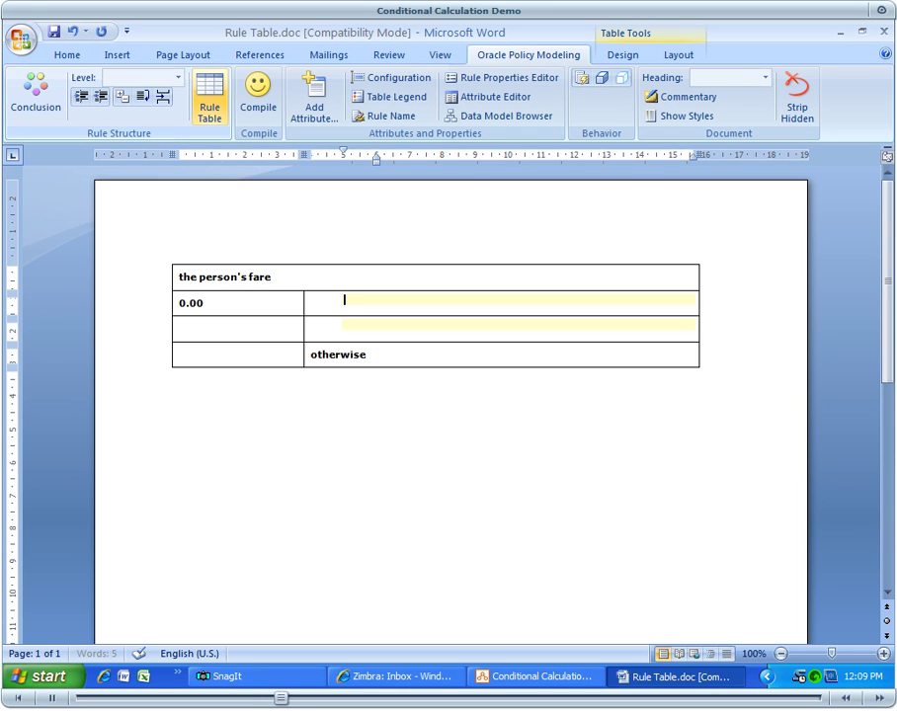
text(the person is)
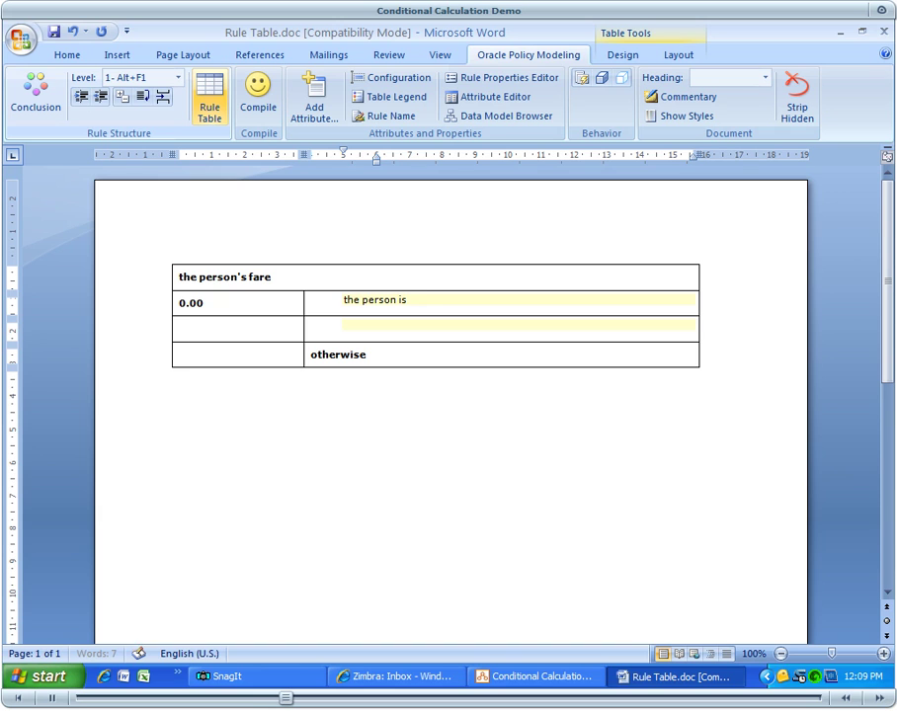
text( under 5 years of age)
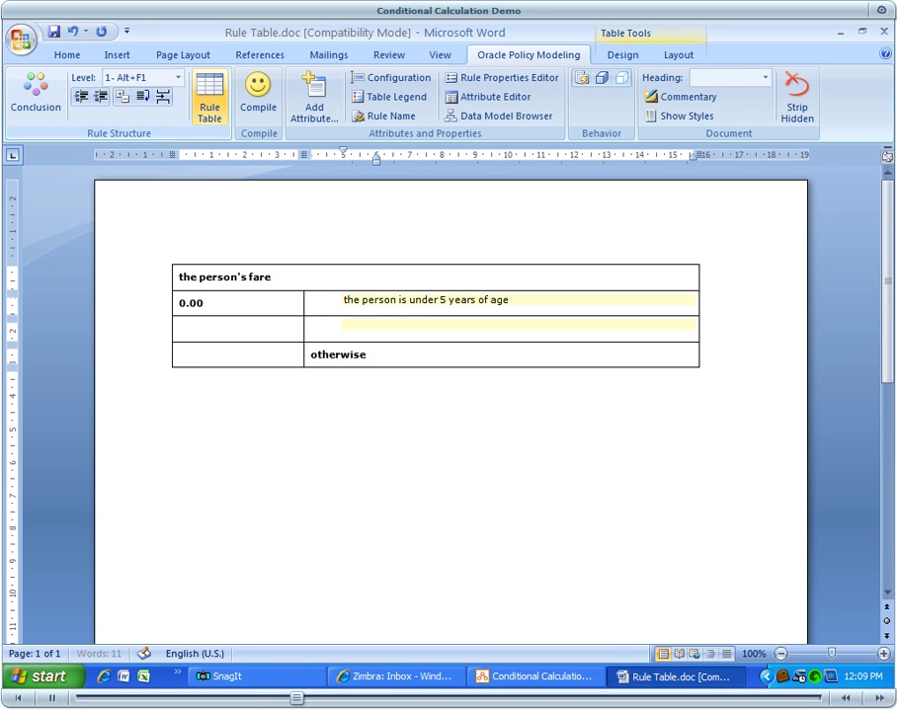
key(Tab)
text(1.00)
key(Tab)
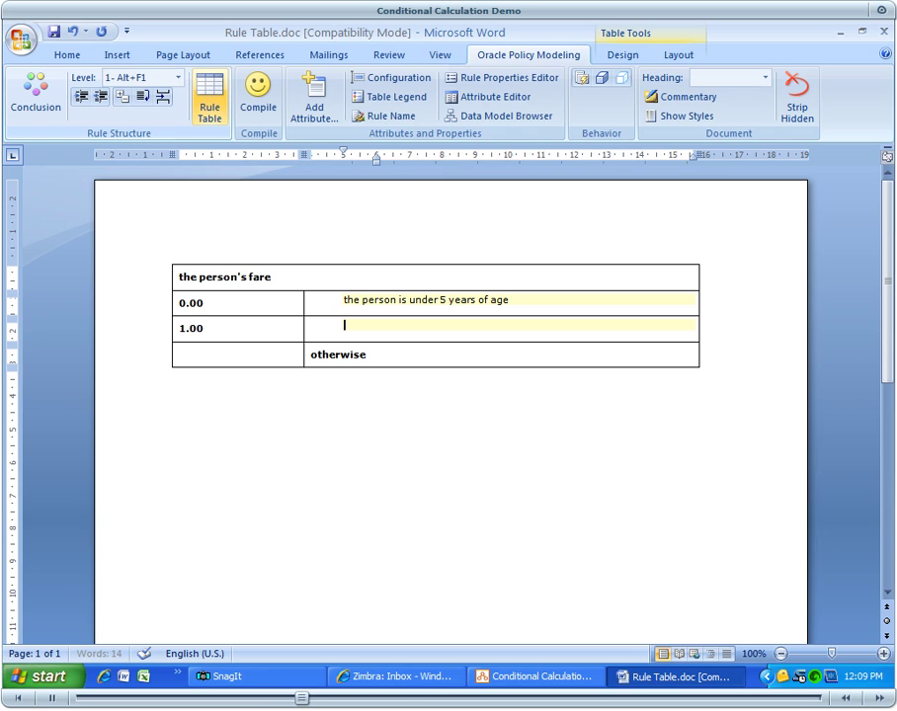
text(the person is a se)
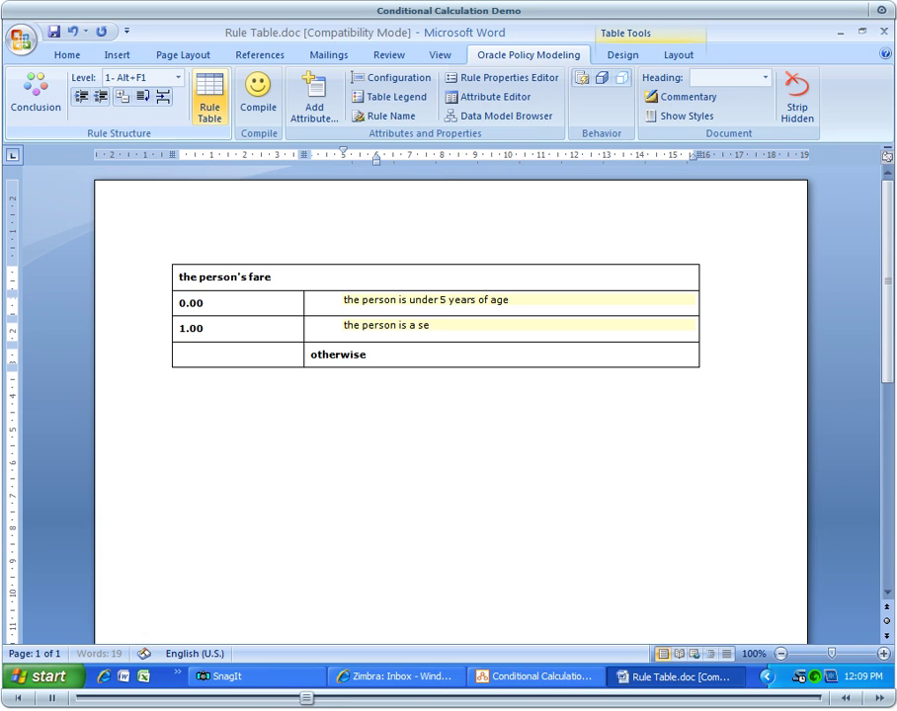
text(nior citizen)
Add a 2.00 fare row for 'the person is a student' and enter 3.00 for otherwise
key(Tab)
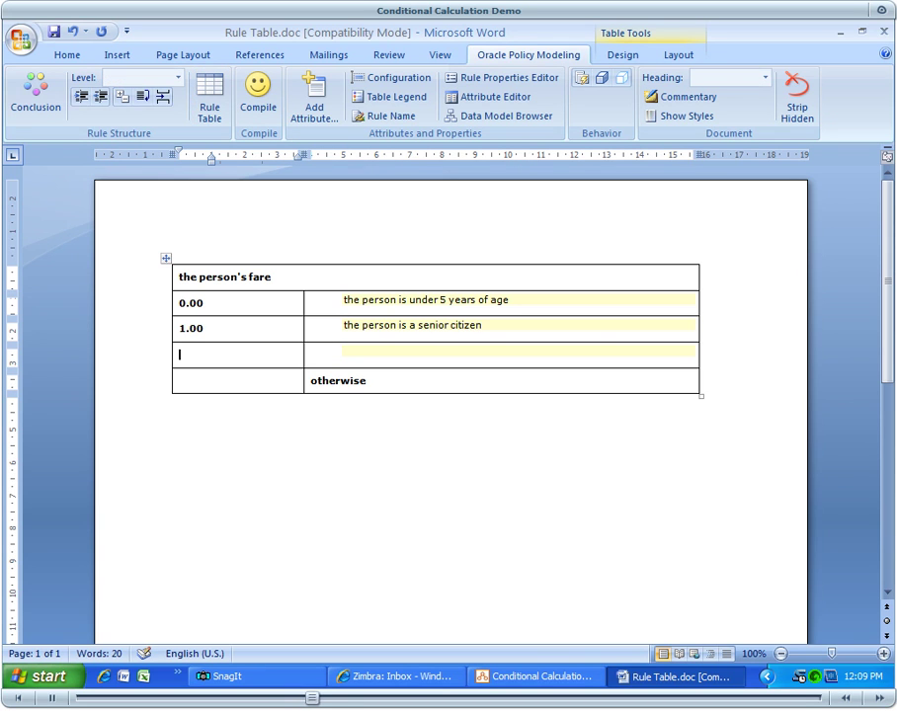
text(2.00)
key(Tab)
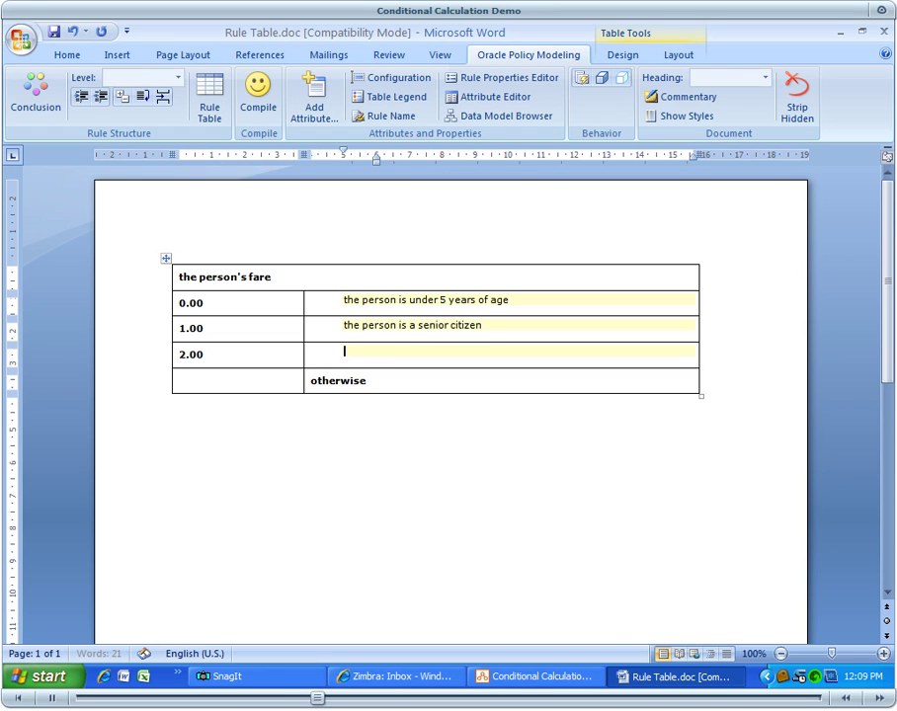
text(the person is a stu)
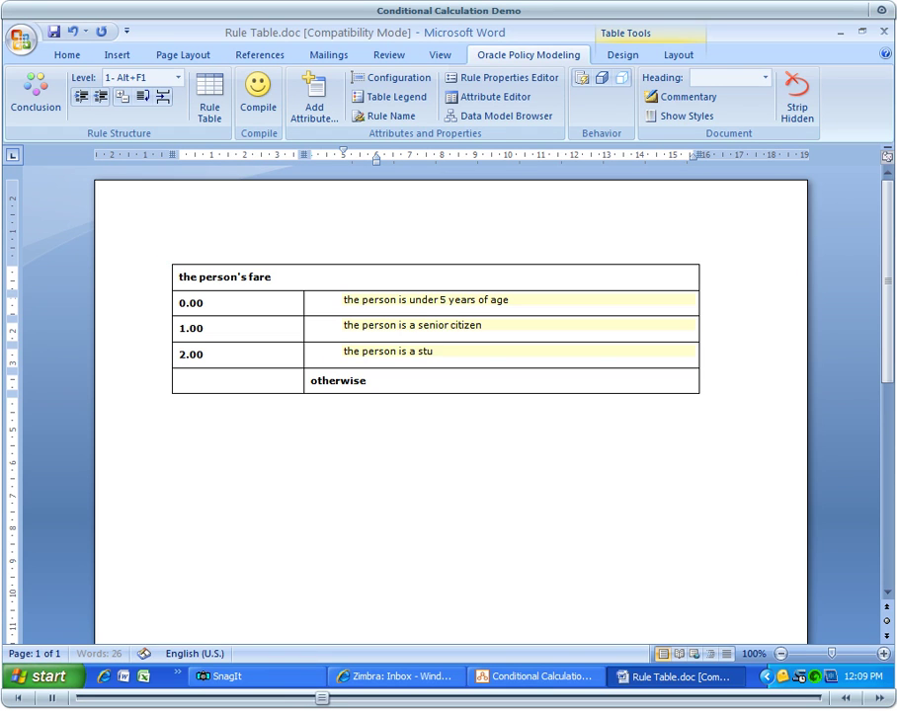
text(dent)
key(Tab)
text(3.)
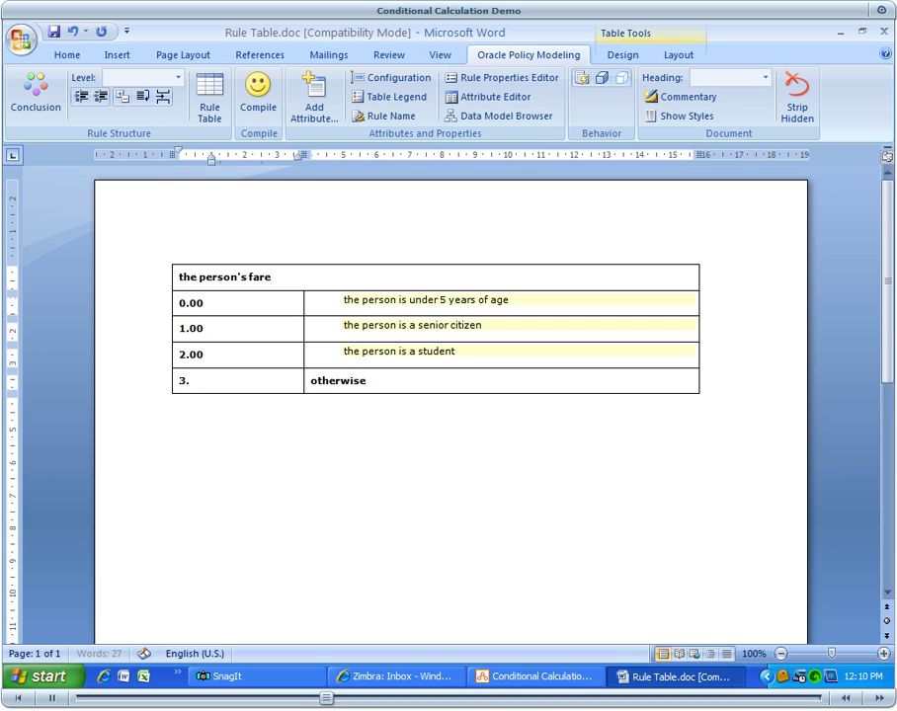
text(00)
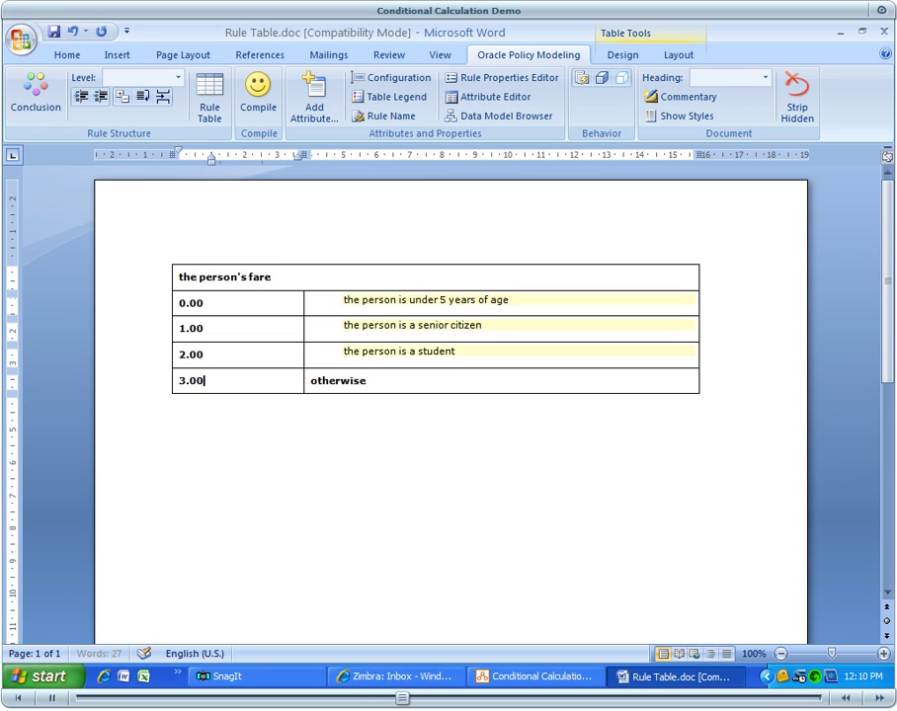
Add 'the person's fare' as a Currency attribute
drag(178, 277, 264, 277)
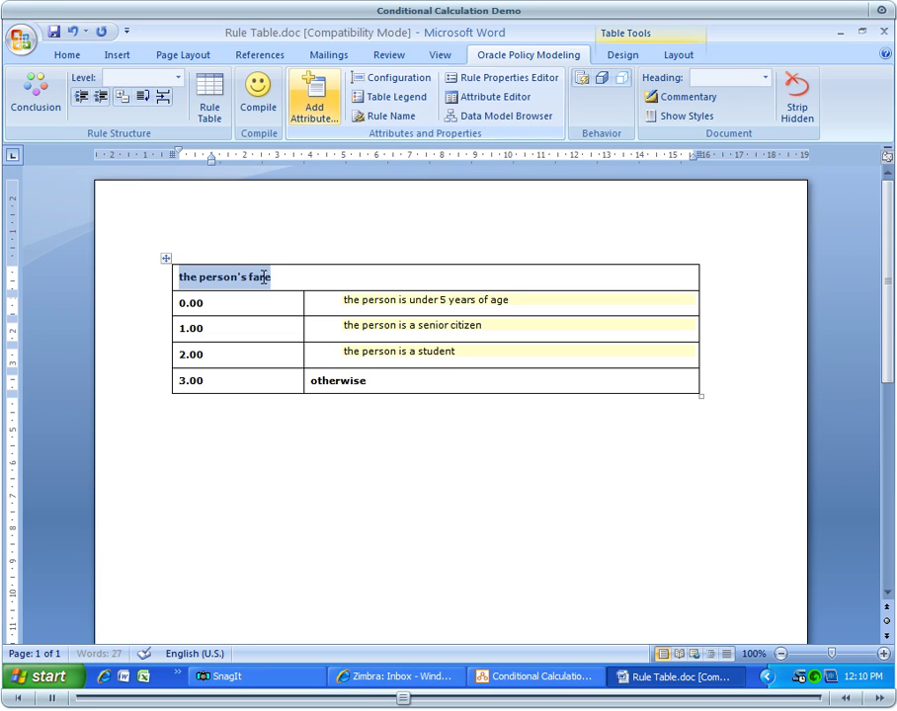
click(329, 110)
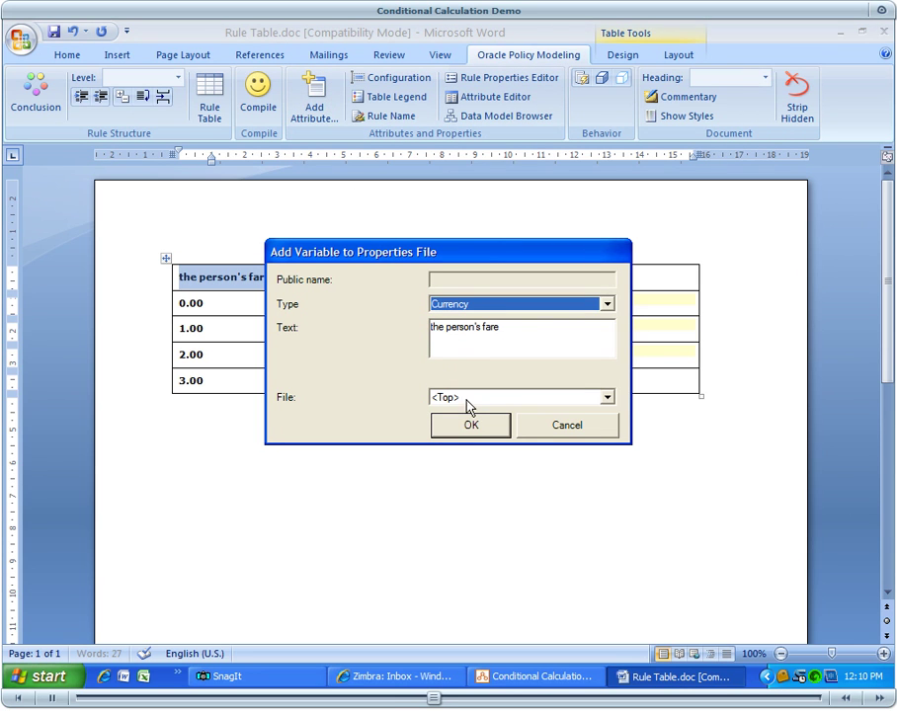
click(497, 429)
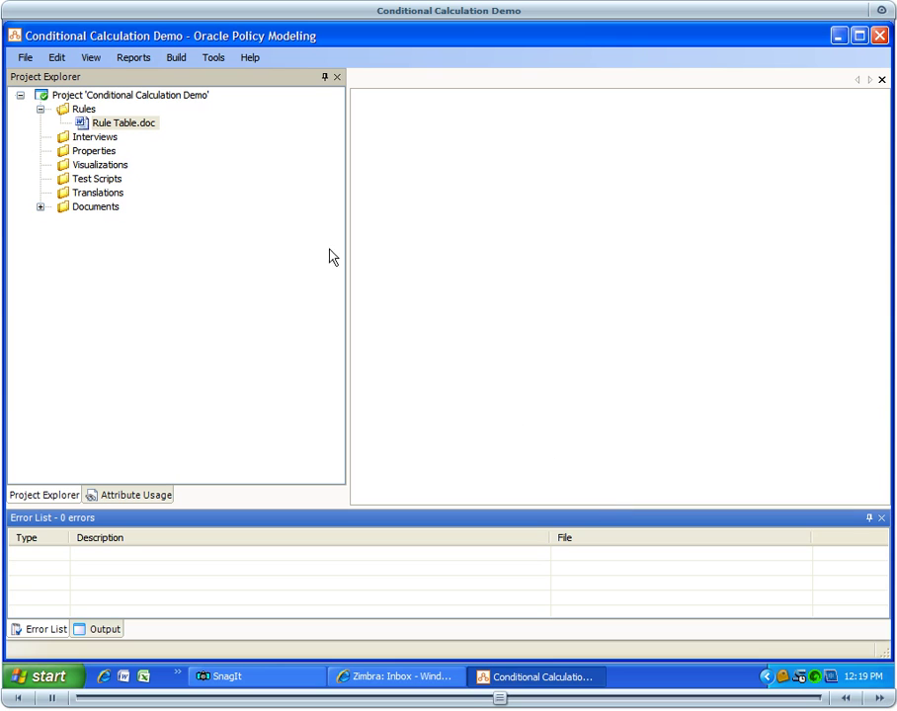
Build the rulebase and debug it with screens in Web Determinations
click(184, 59)
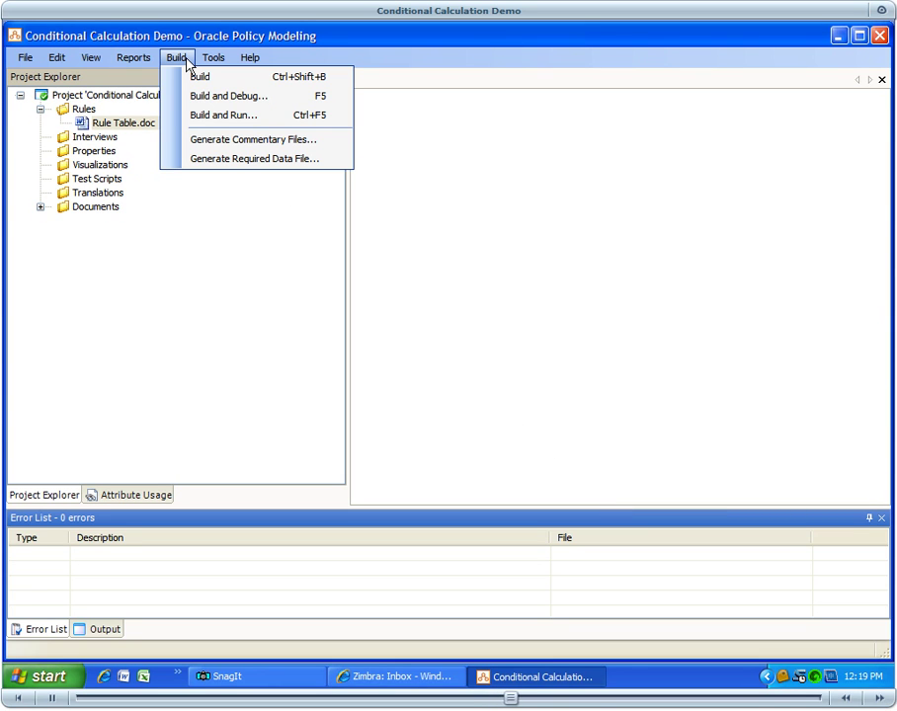
key(Down)
key(Down)
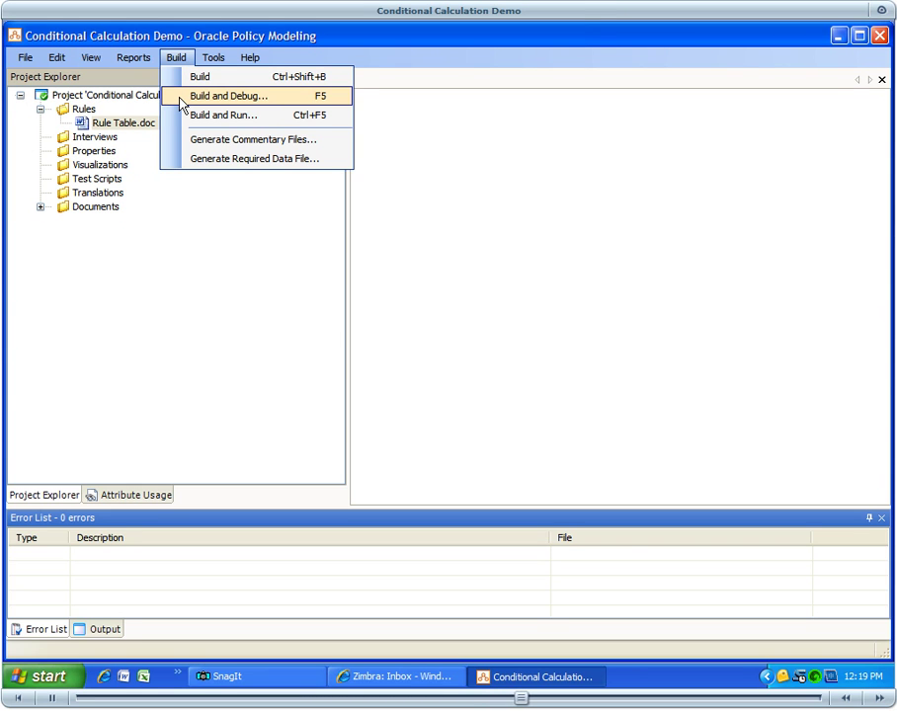
click(181, 99)
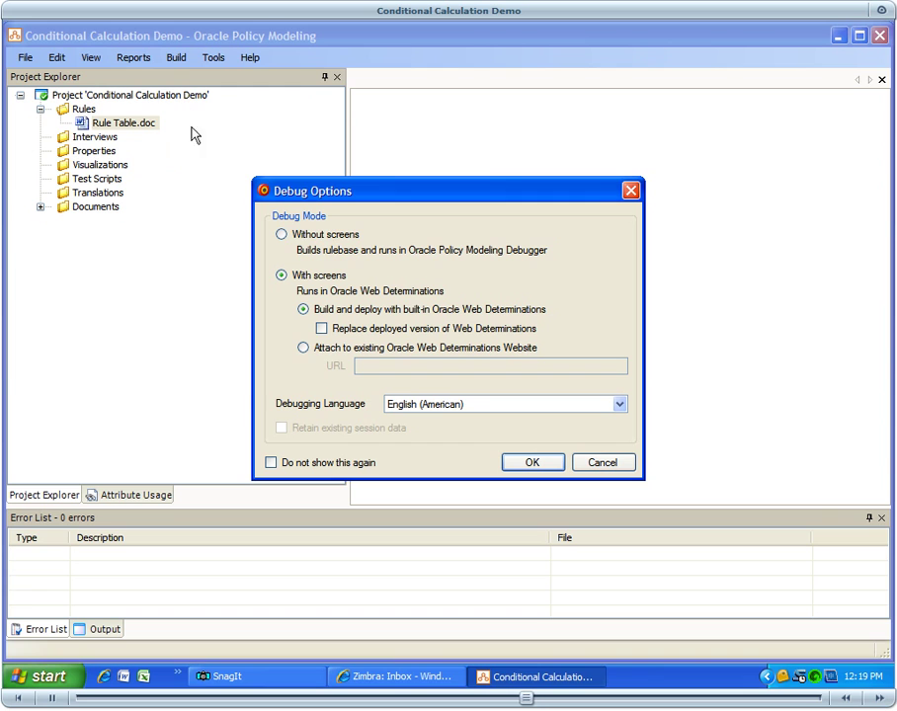
click(534, 462)
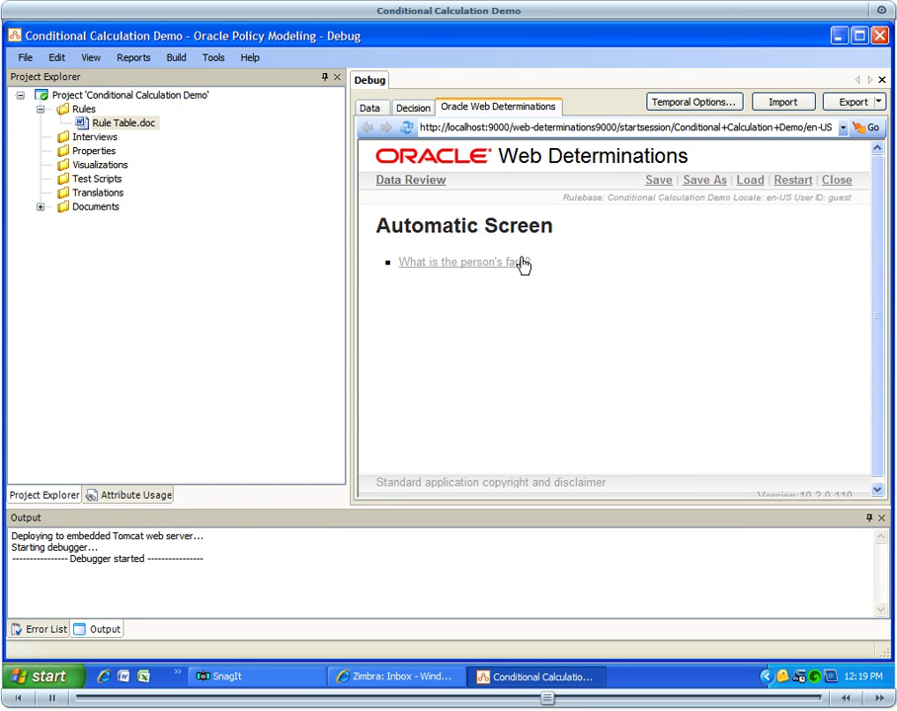
Ask for the person's fare, answering No to under 5 and Yes to senior citizen
click(522, 263)
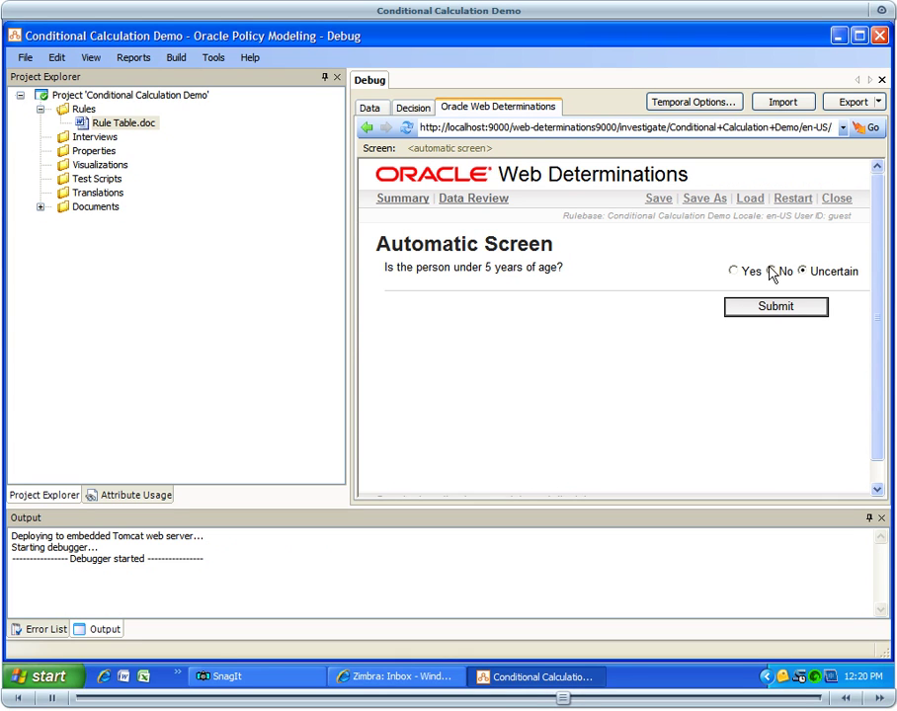
click(770, 272)
click(774, 310)
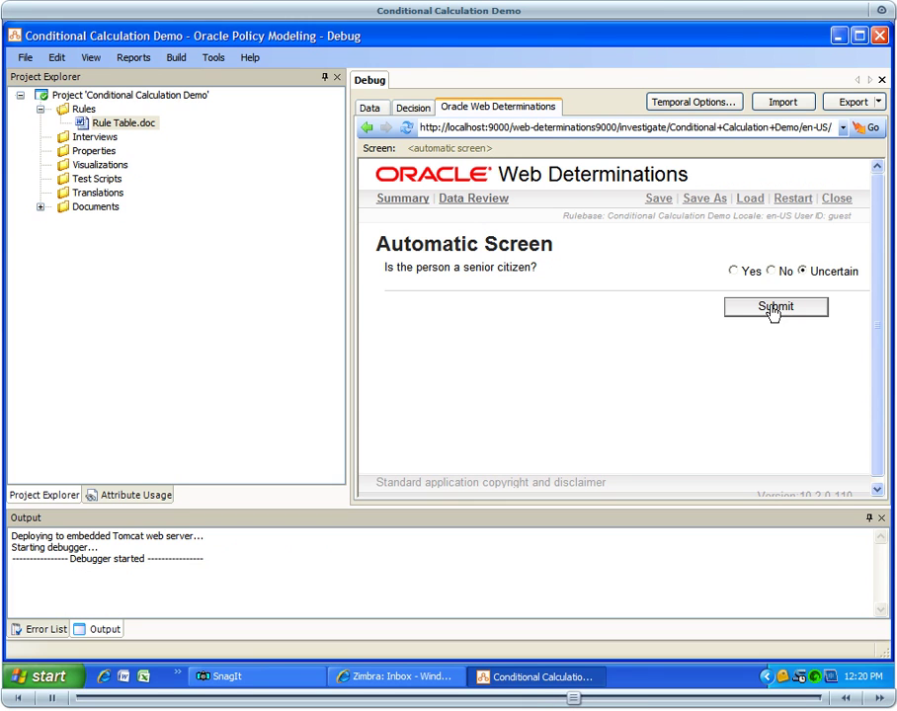
click(732, 271)
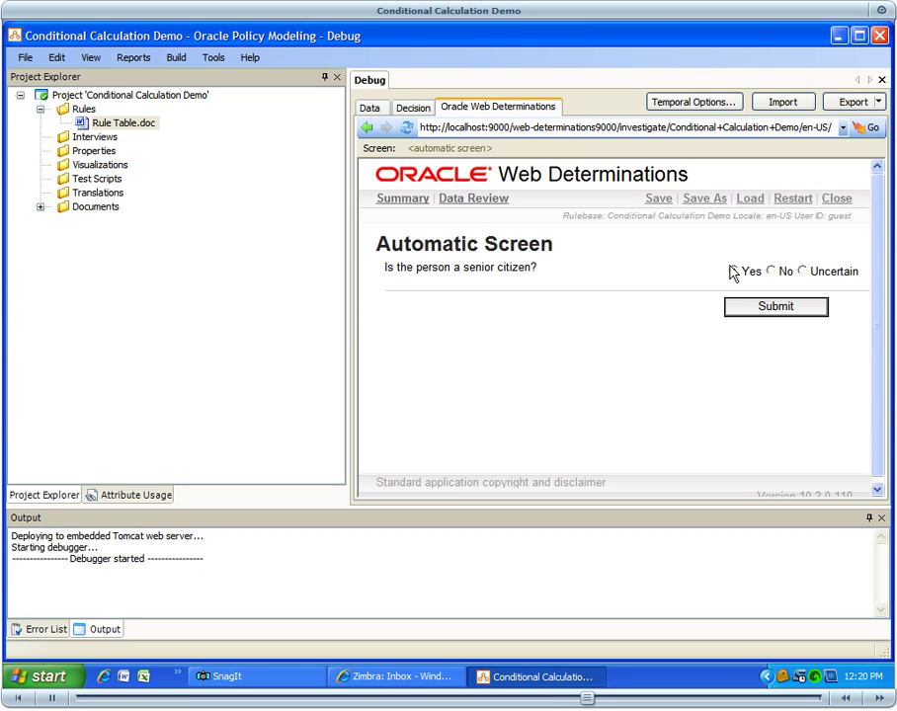
click(774, 308)
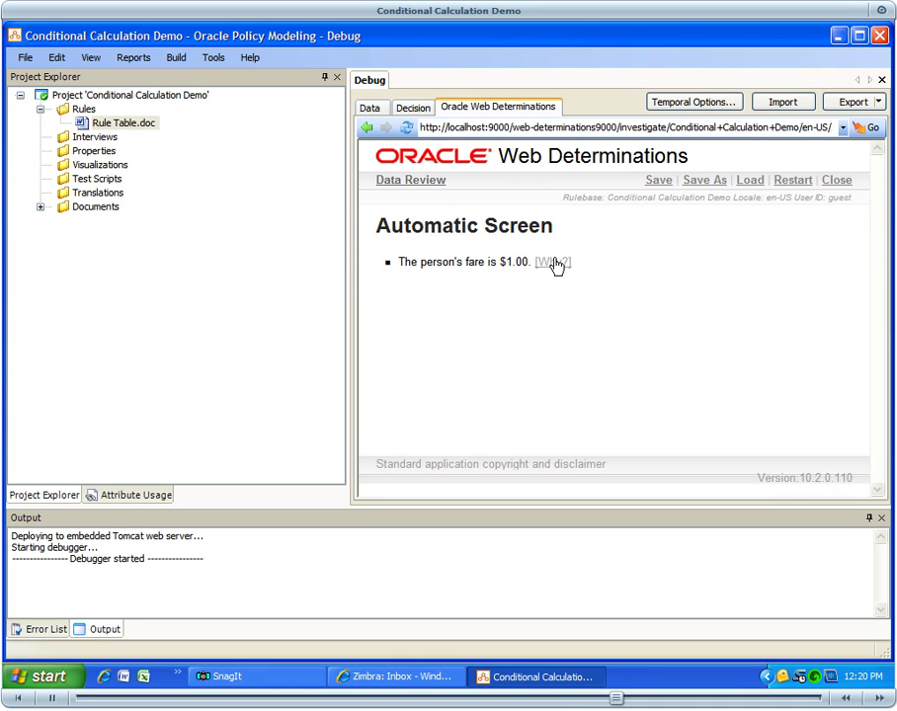
View why the fare is $1.00, then resubmit senior citizen as No
click(554, 262)
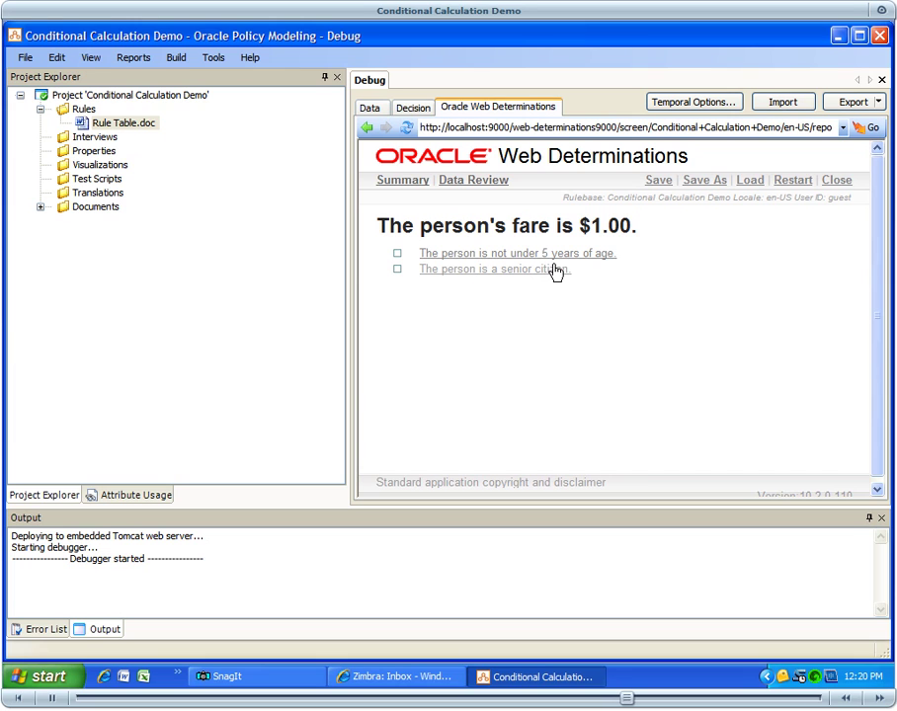
click(554, 270)
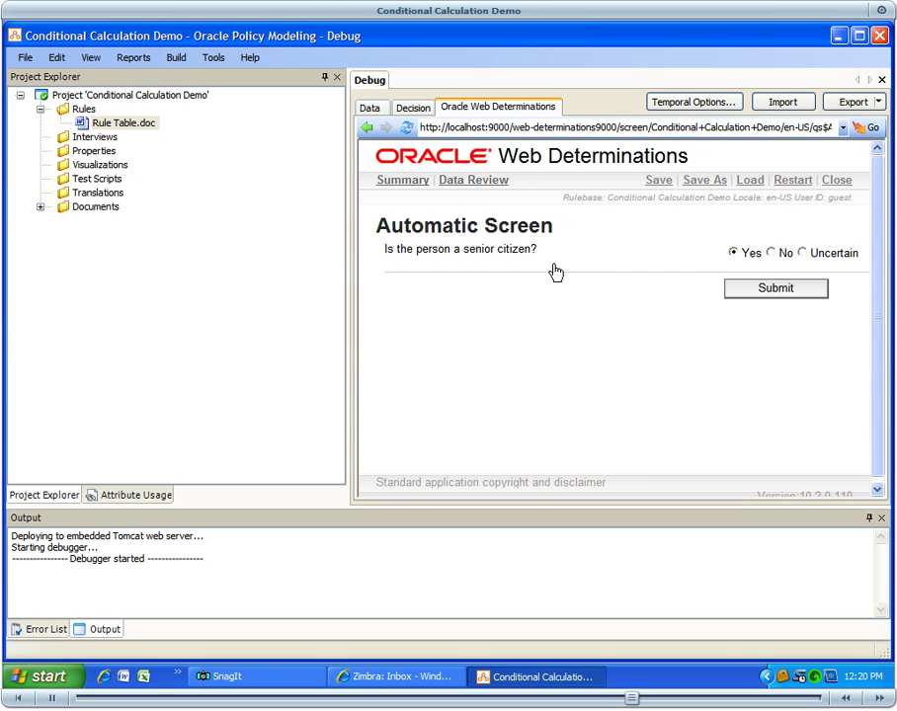
click(772, 253)
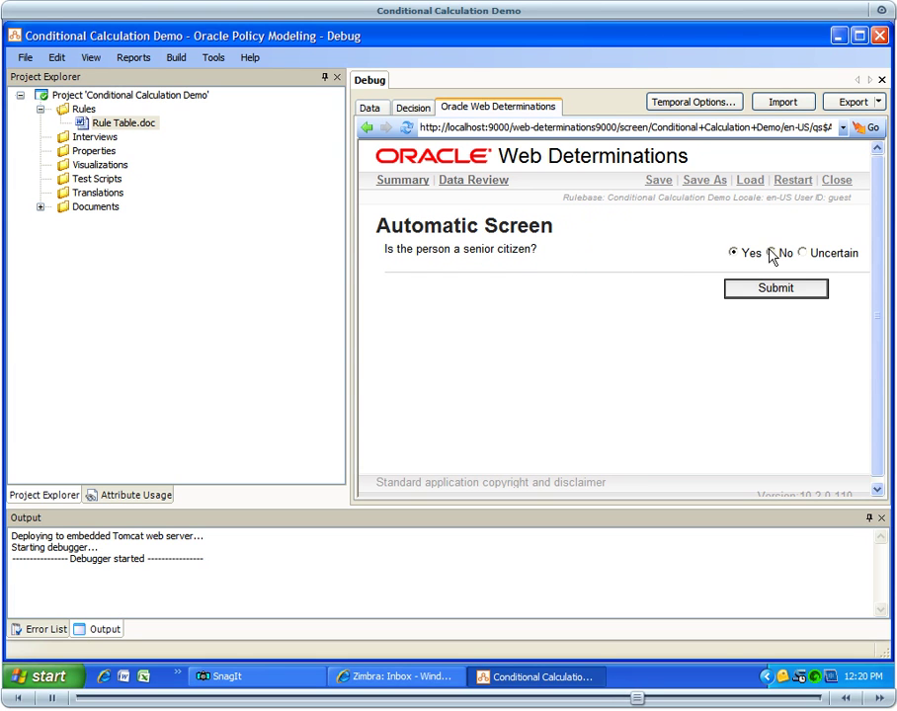
click(771, 253)
click(810, 290)
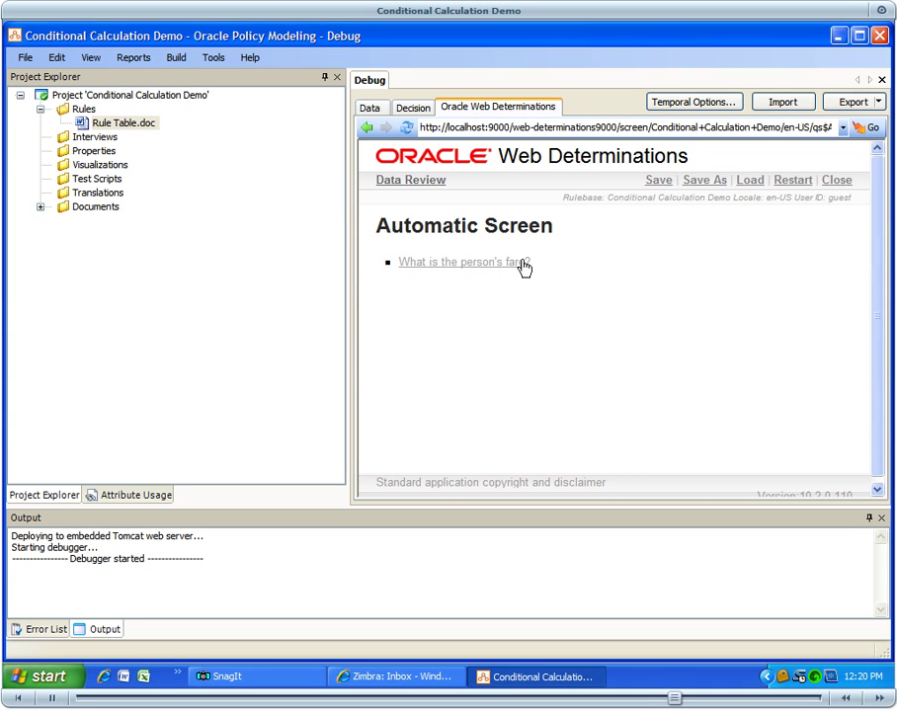
Answer No to student, get a $3.00 fare, and view its otherwise-rule explanation
click(521, 262)
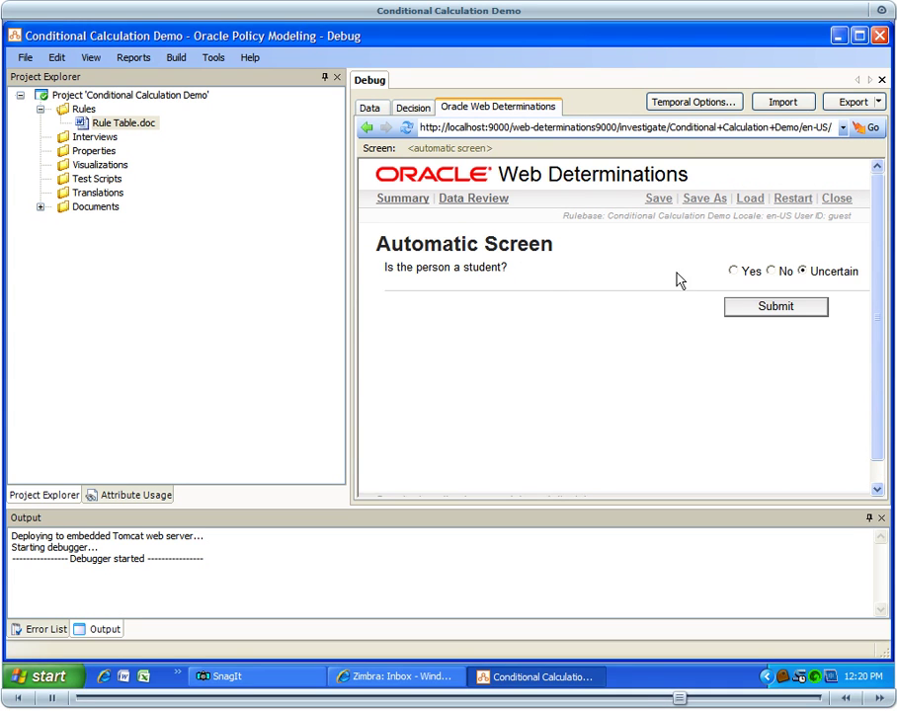
click(770, 272)
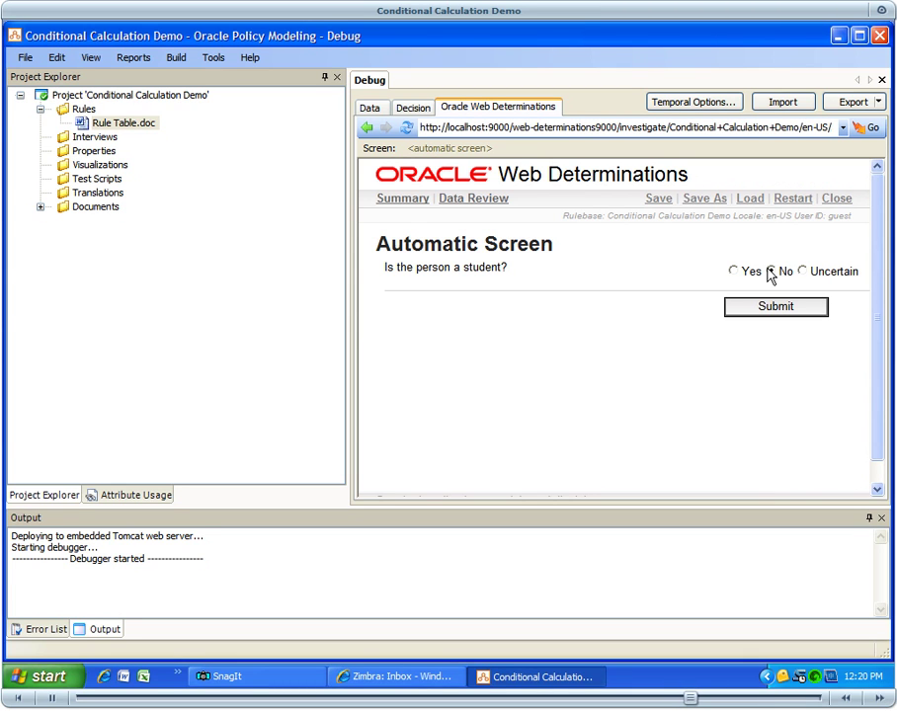
click(774, 309)
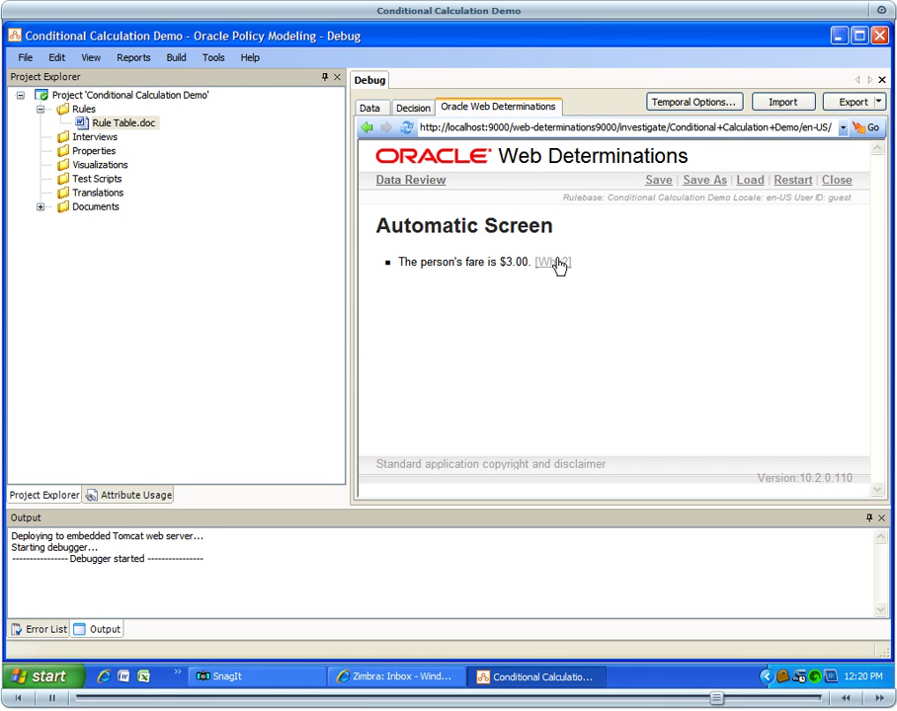
click(560, 263)
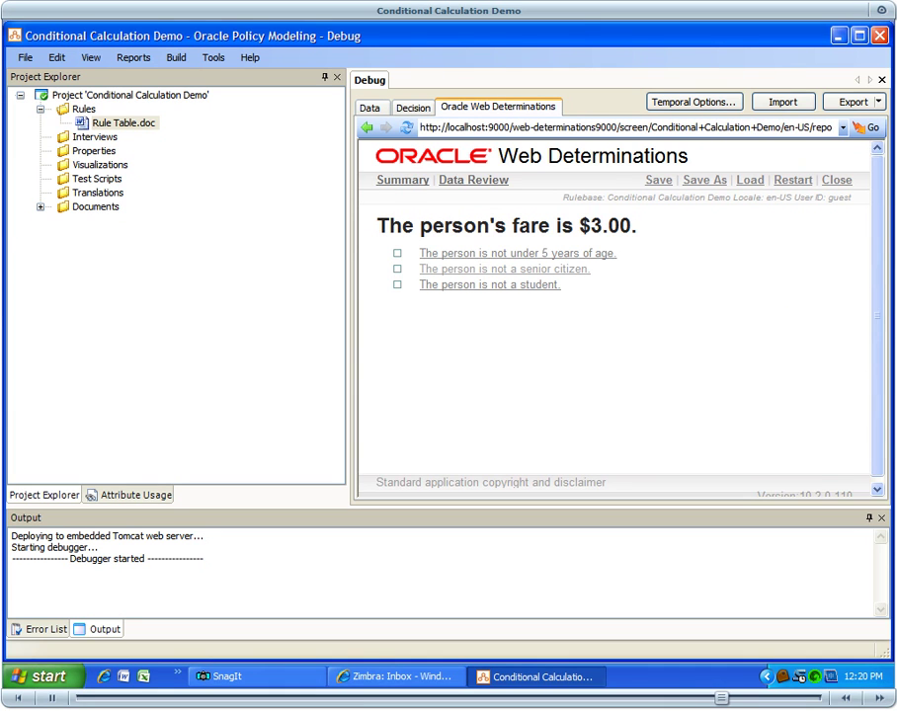